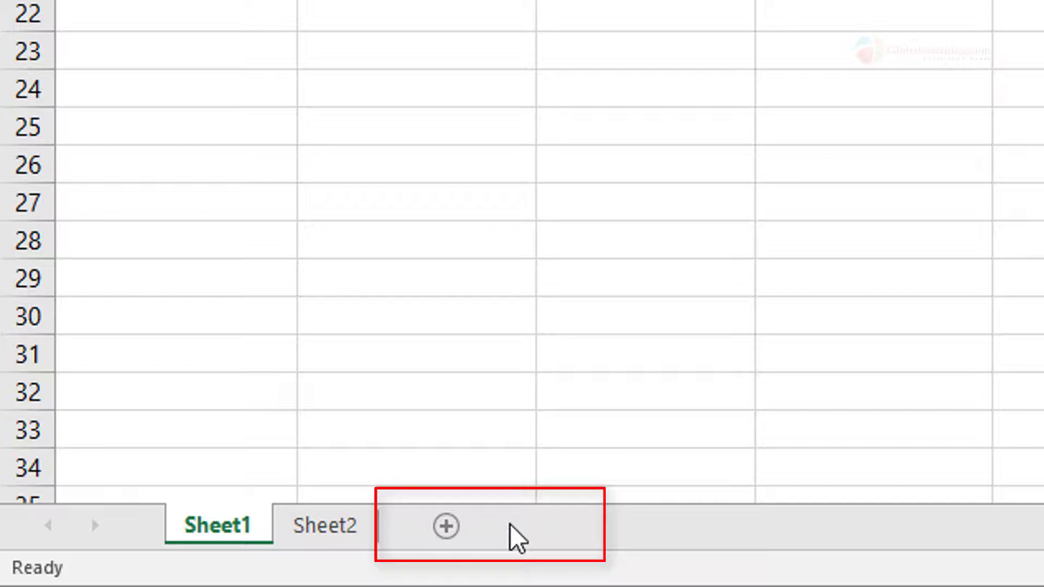
Add four blank worksheets, Sheet3 to Sheet6, switching between Sheet1, Sheet2 and Sheet4 in between
click(447, 527)
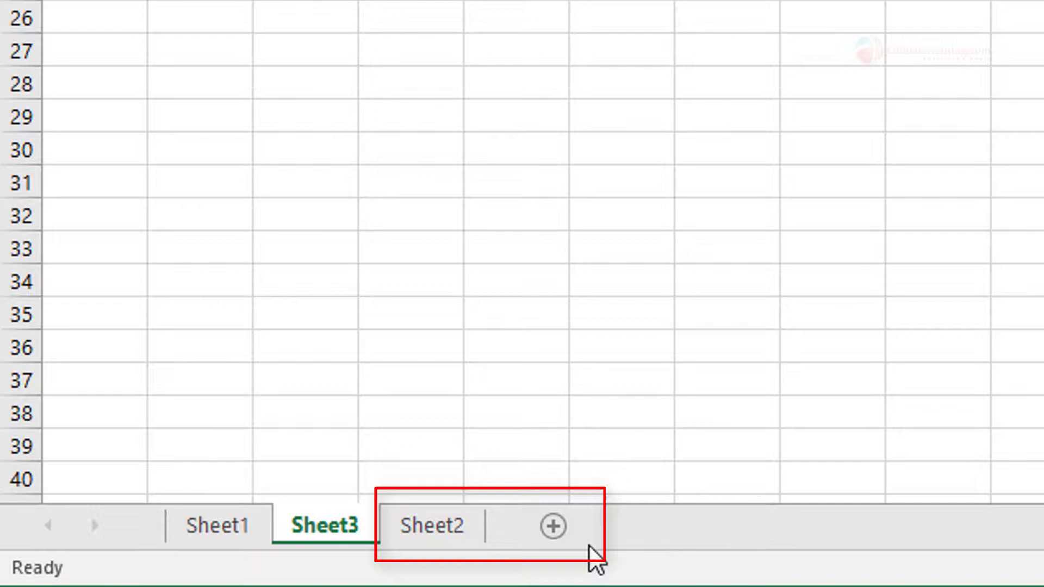
click(449, 526)
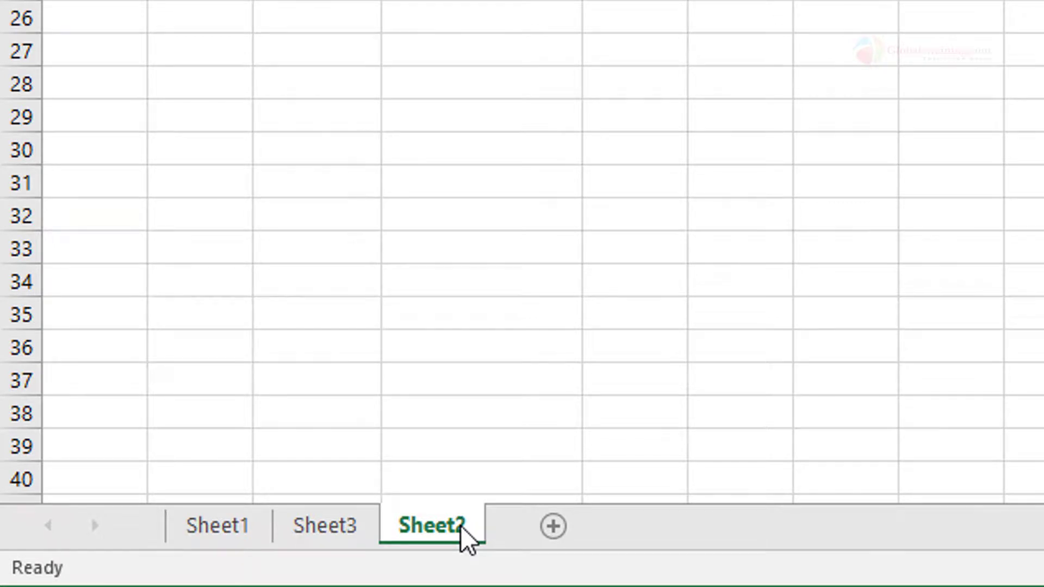
click(553, 526)
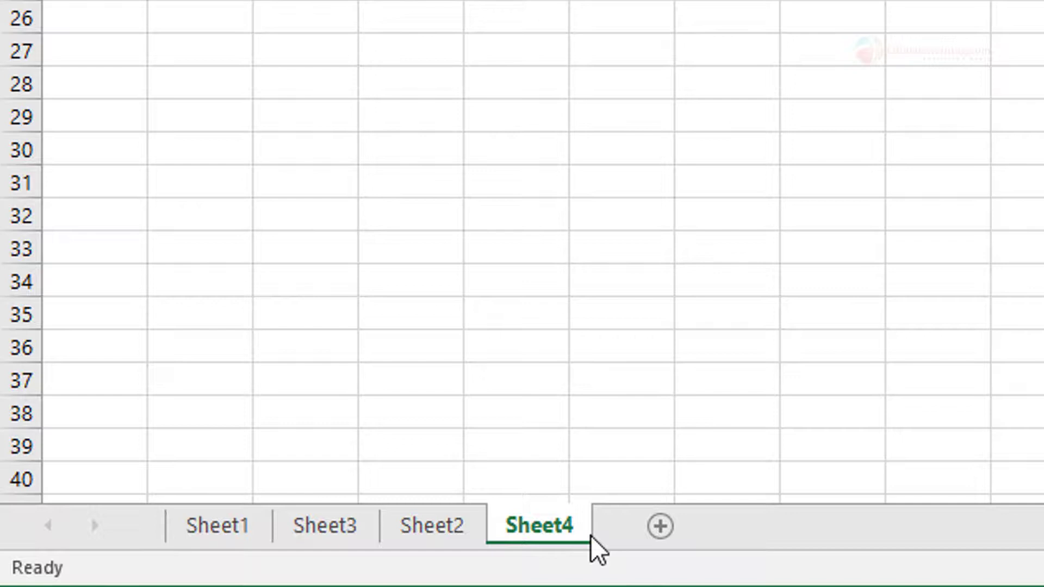
click(249, 535)
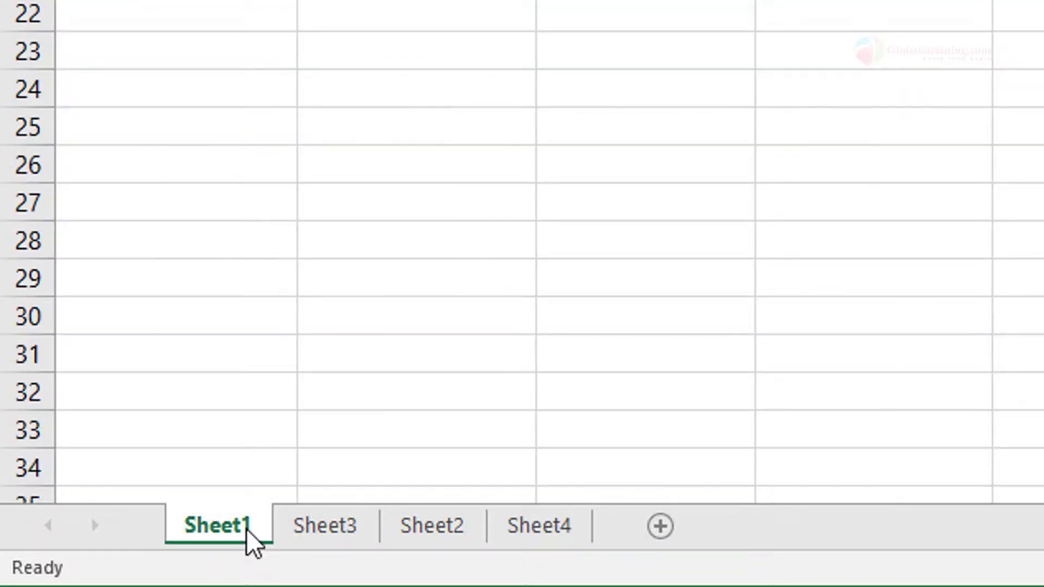
click(666, 535)
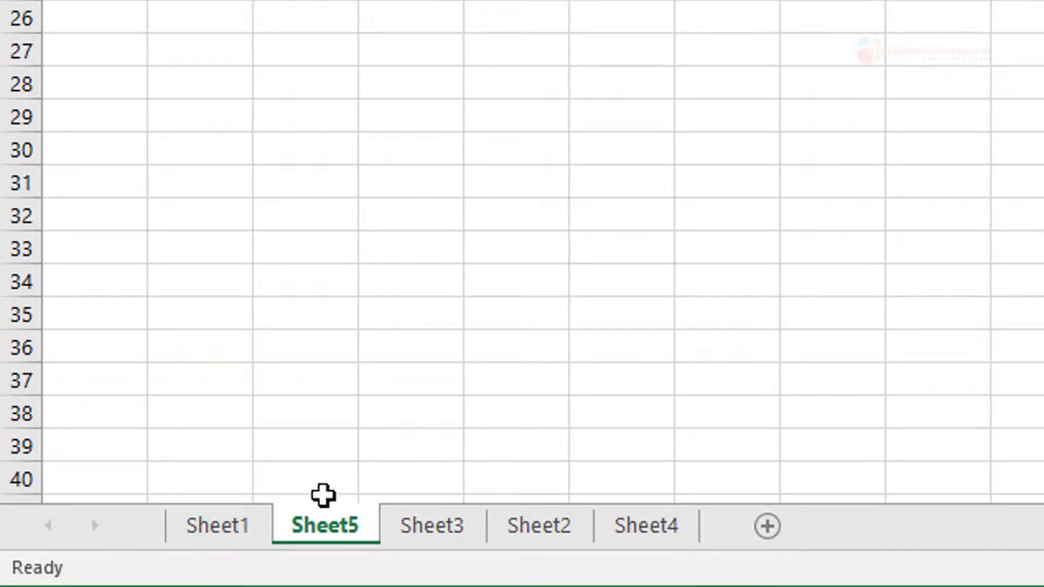
ctrl+click(219, 542)
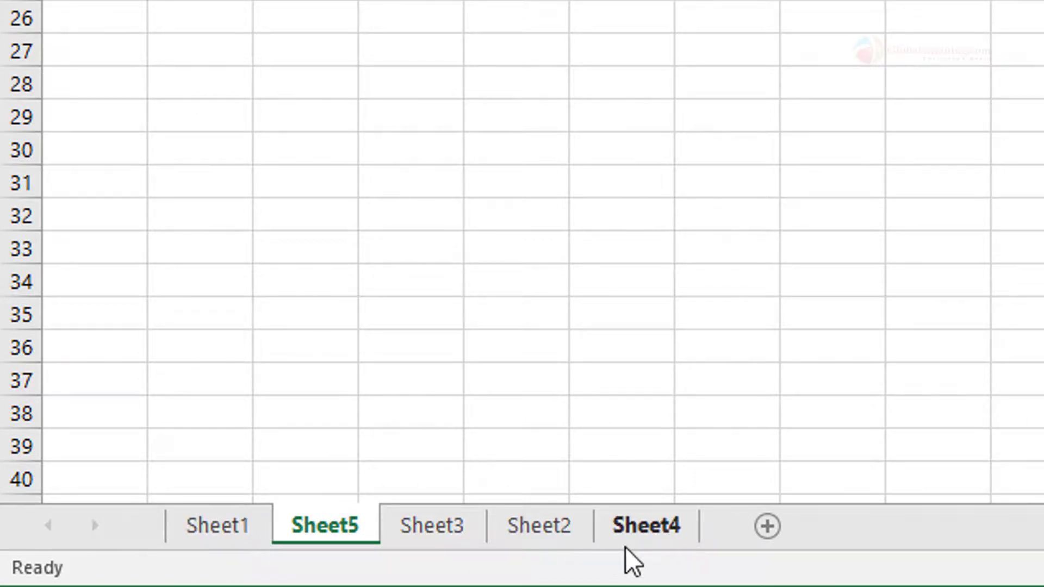
click(644, 542)
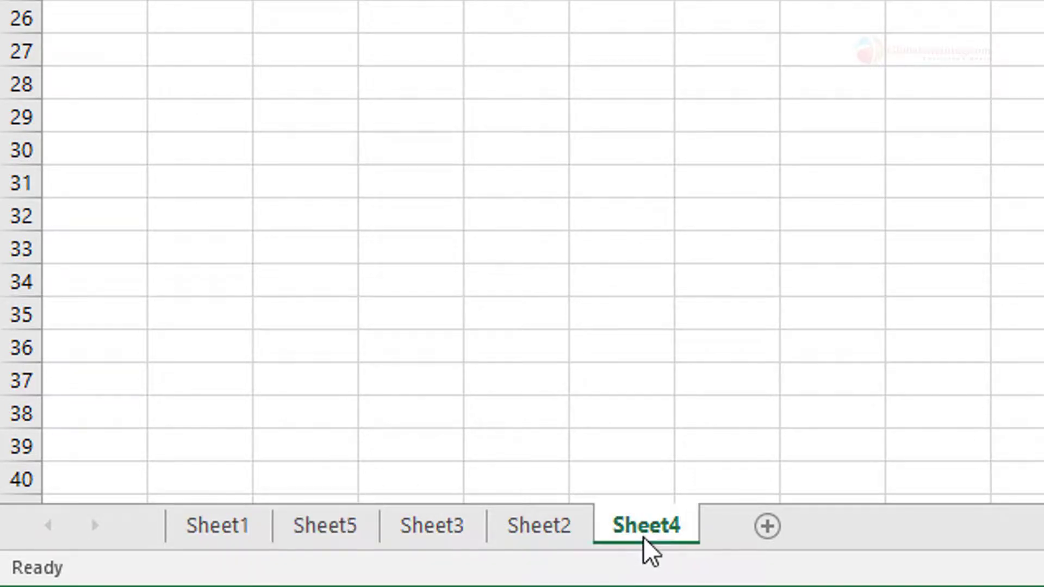
click(772, 530)
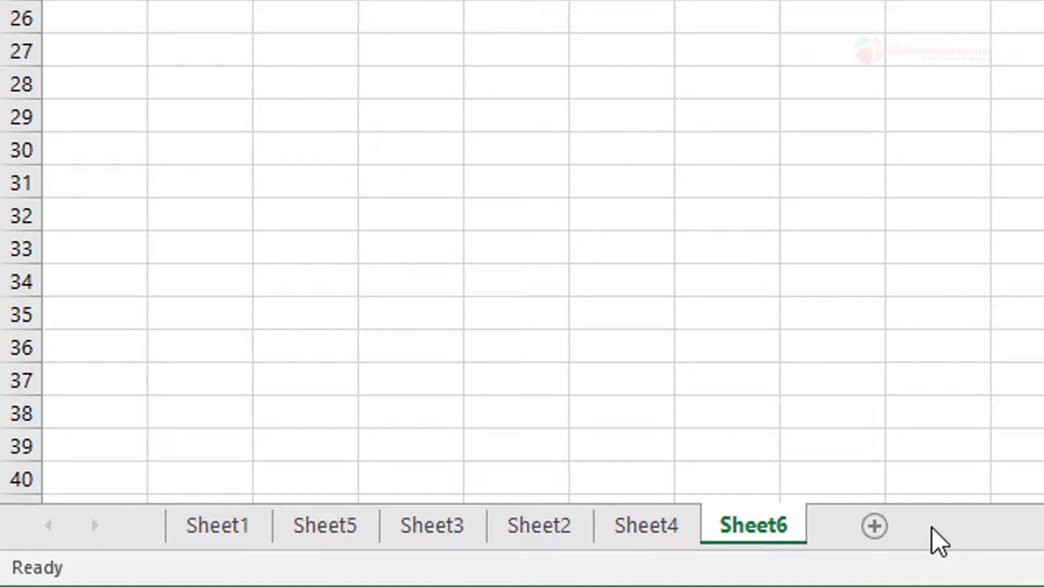
Insert a blank Worksheet before Sheet3 through the Insert dialog, then add another with Shift+F11
ctrl+click(473, 545)
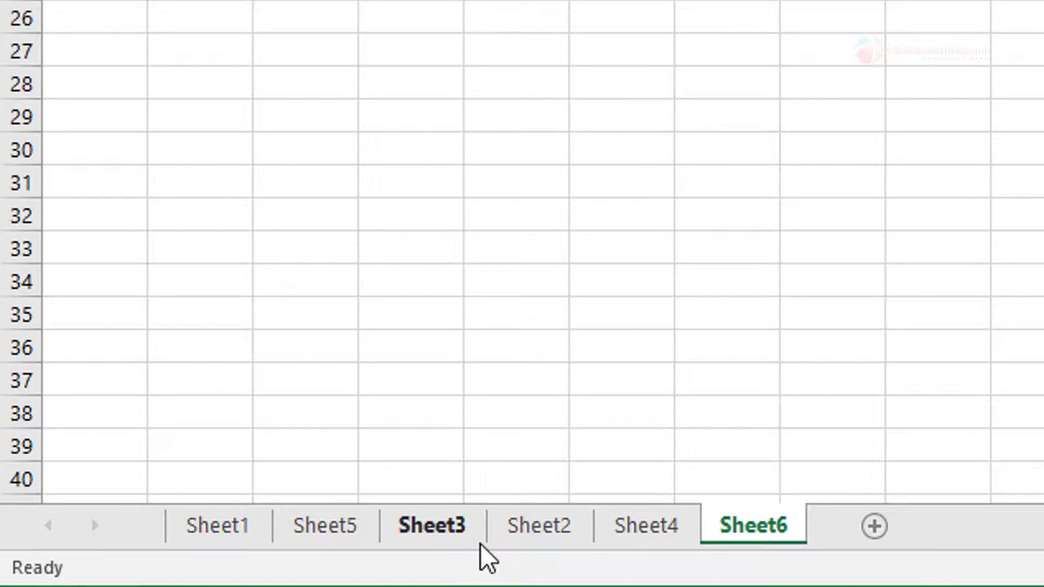
click(440, 540)
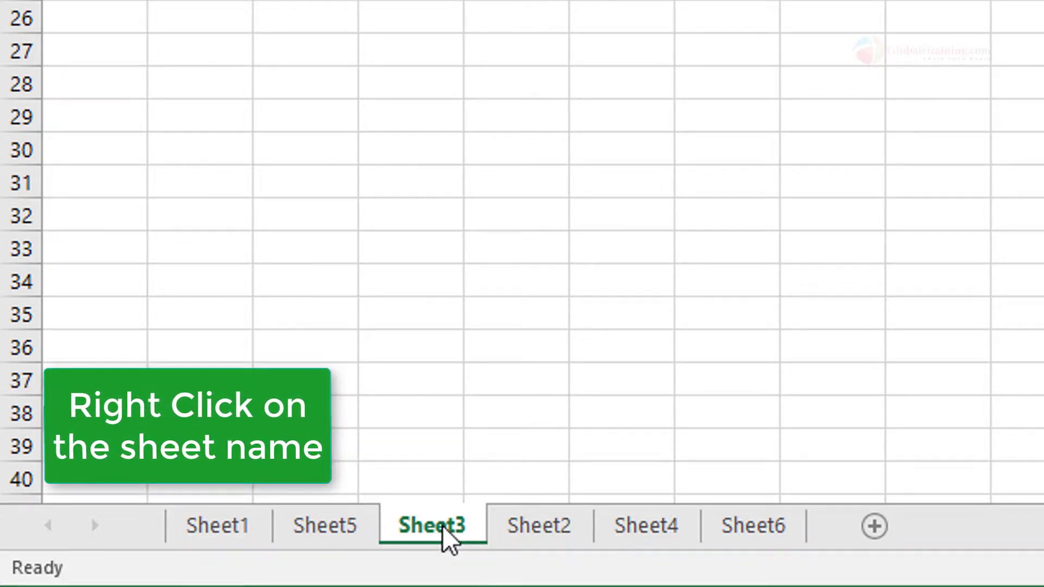
right_click(446, 536)
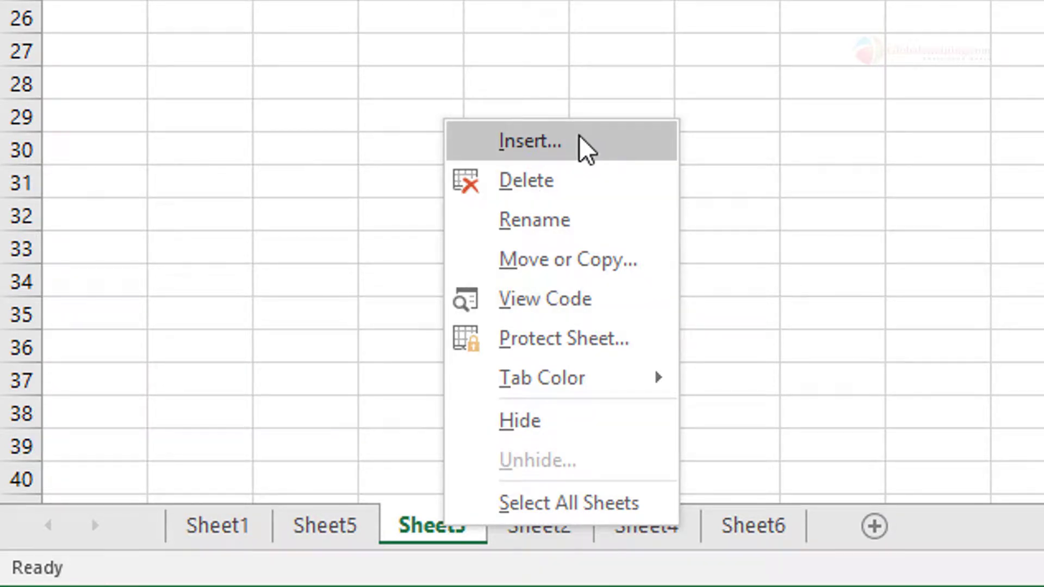
click(586, 146)
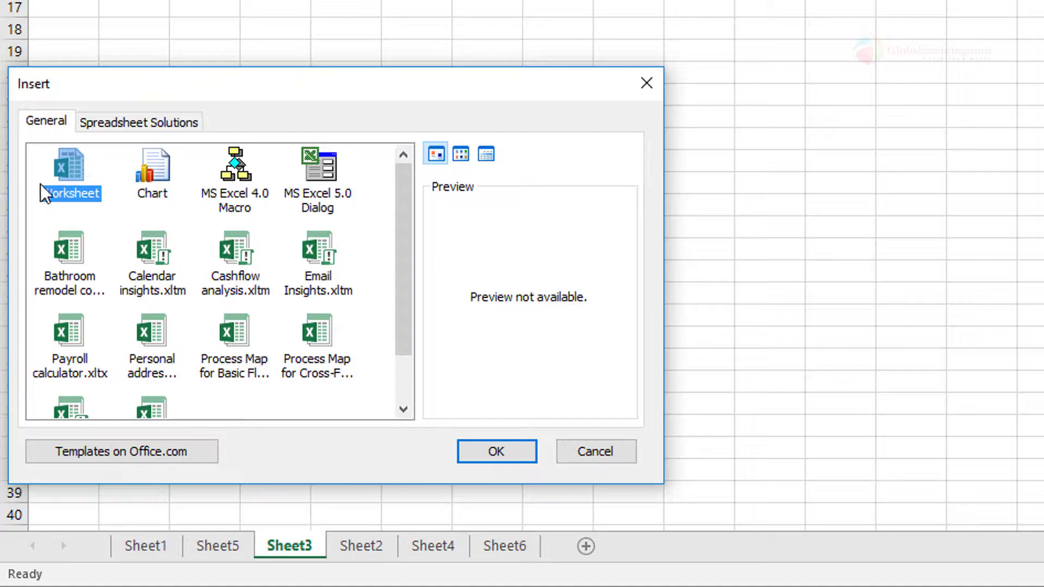
click(491, 456)
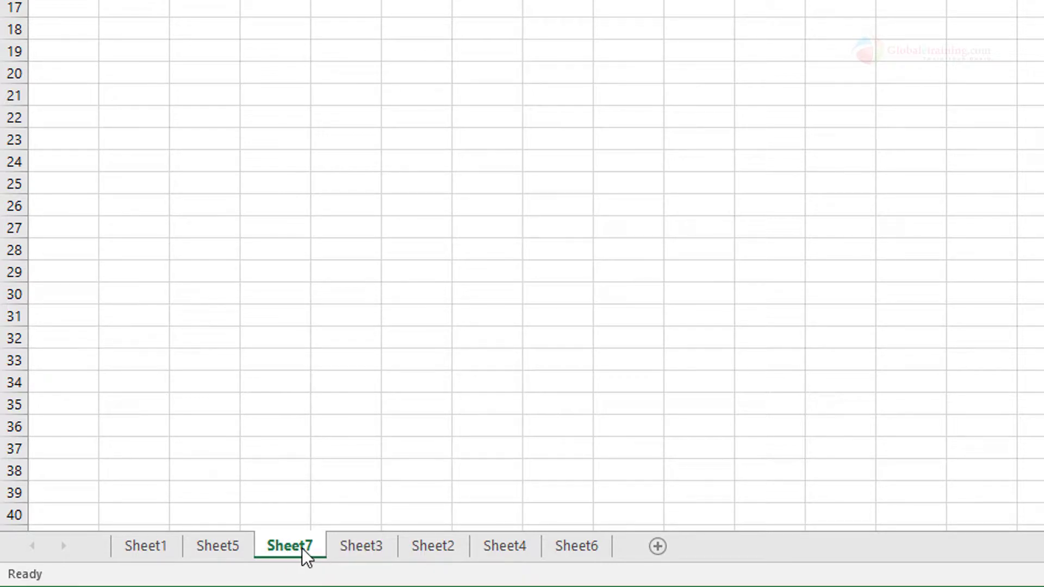
key(shift+F11)
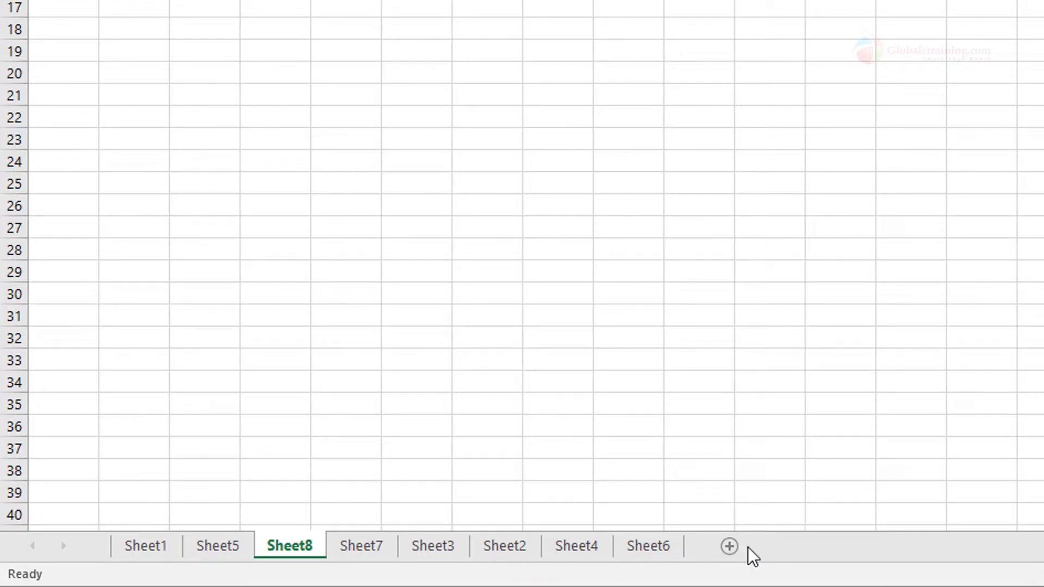
Add blank worksheets Sheet9 through Sheet22 with the New sheet button, continuing after Sheet6
click(731, 547)
click(730, 547)
click(731, 547)
click(730, 547)
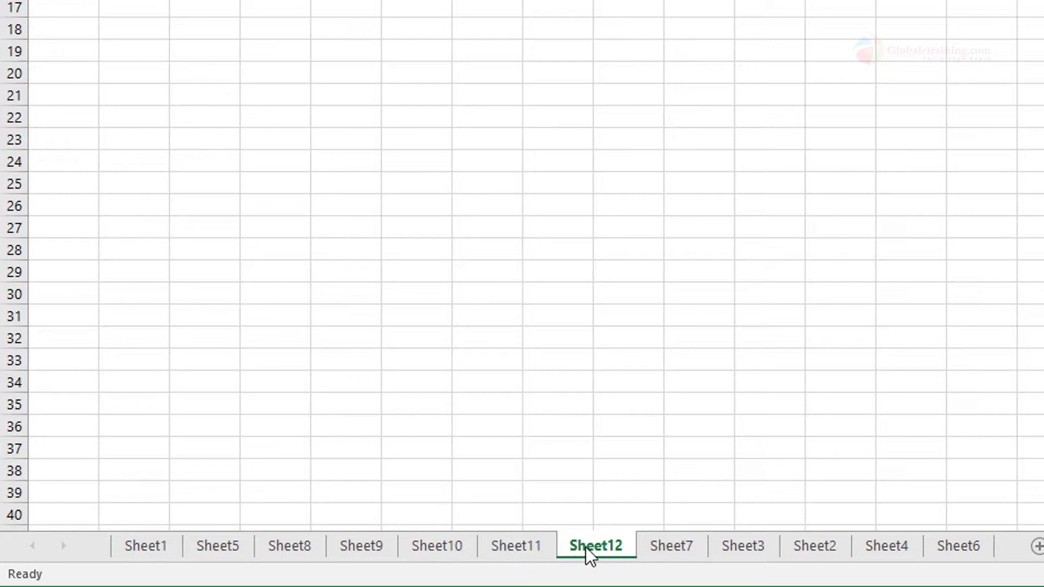
click(974, 555)
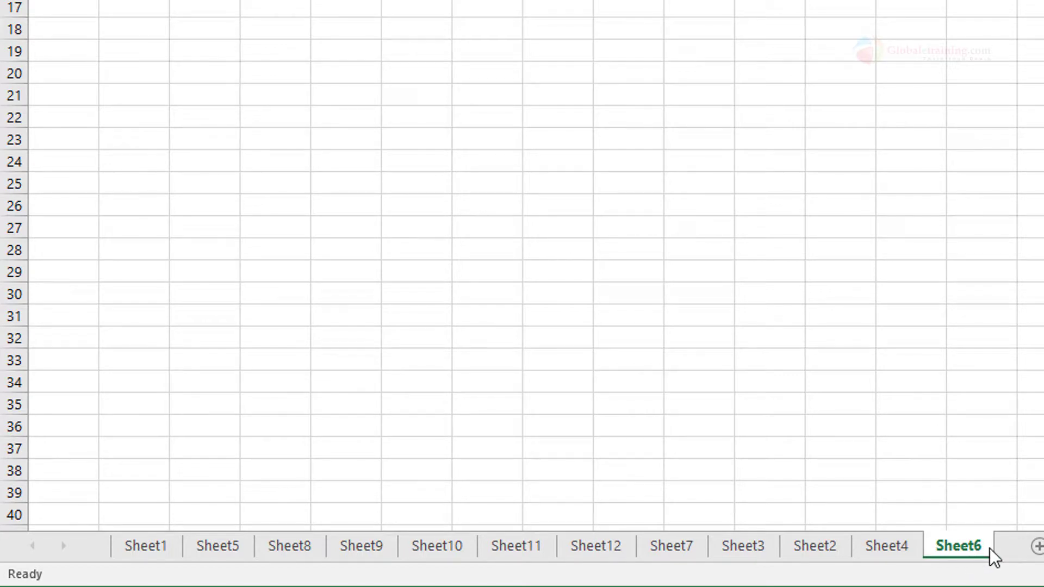
click(1037, 546)
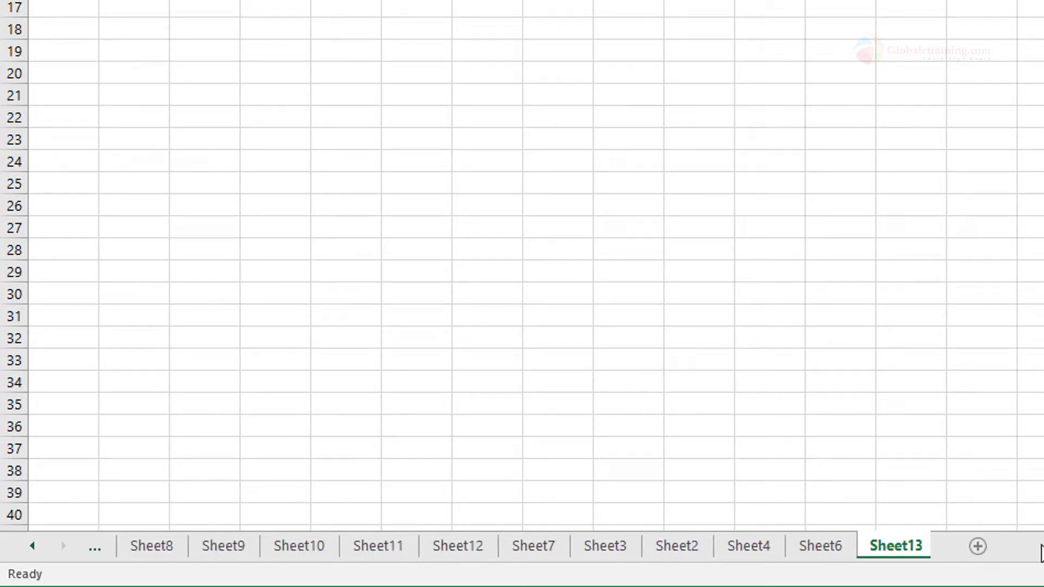
click(976, 548)
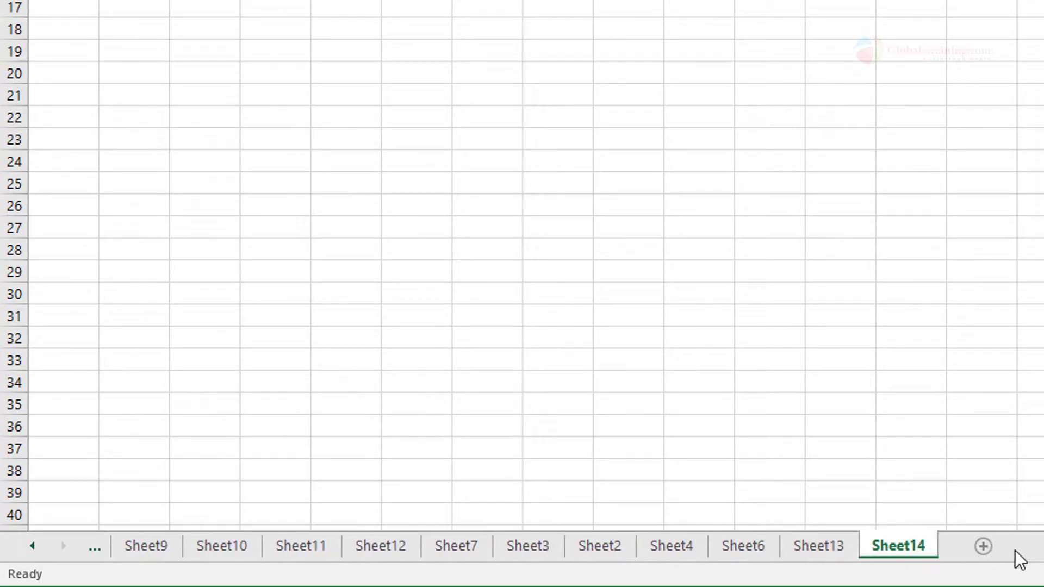
click(987, 548)
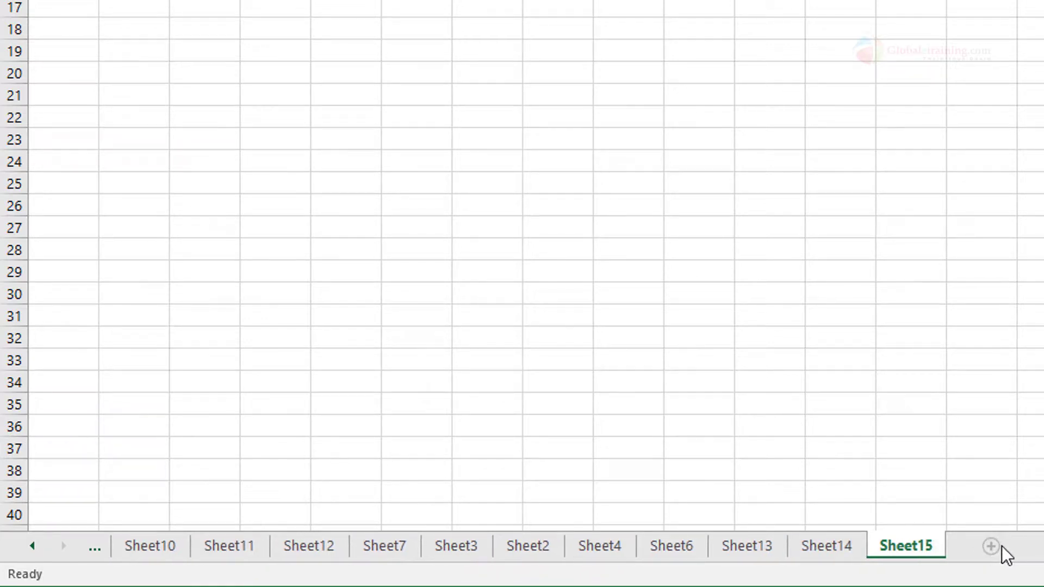
click(994, 548)
click(995, 547)
click(995, 548)
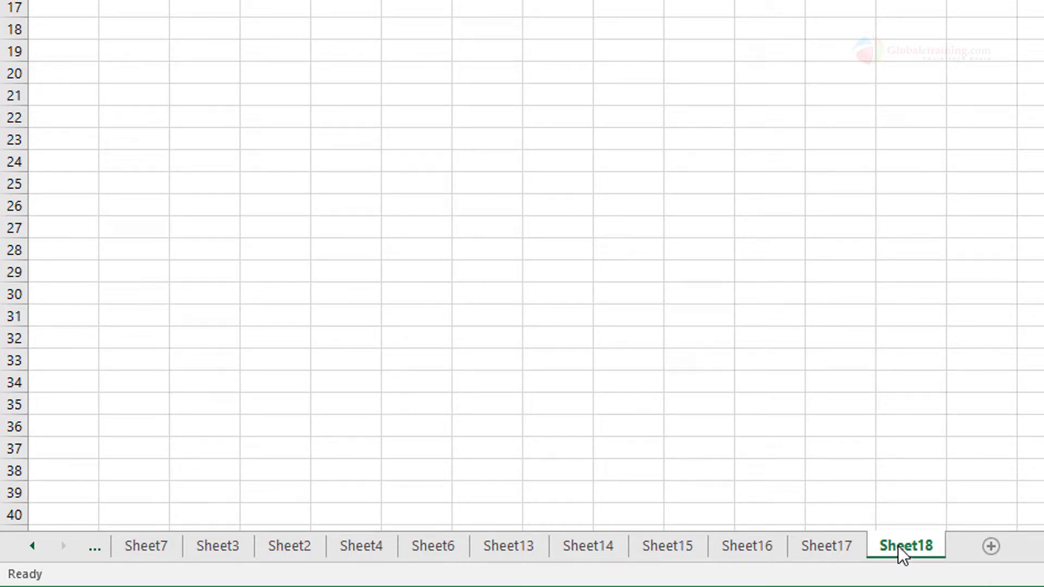
click(992, 547)
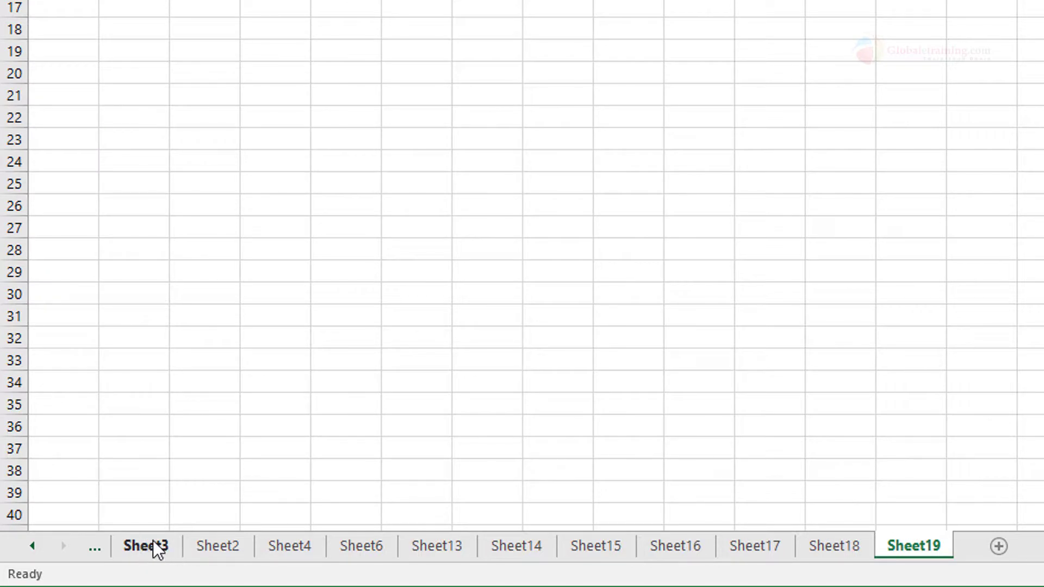
click(1000, 548)
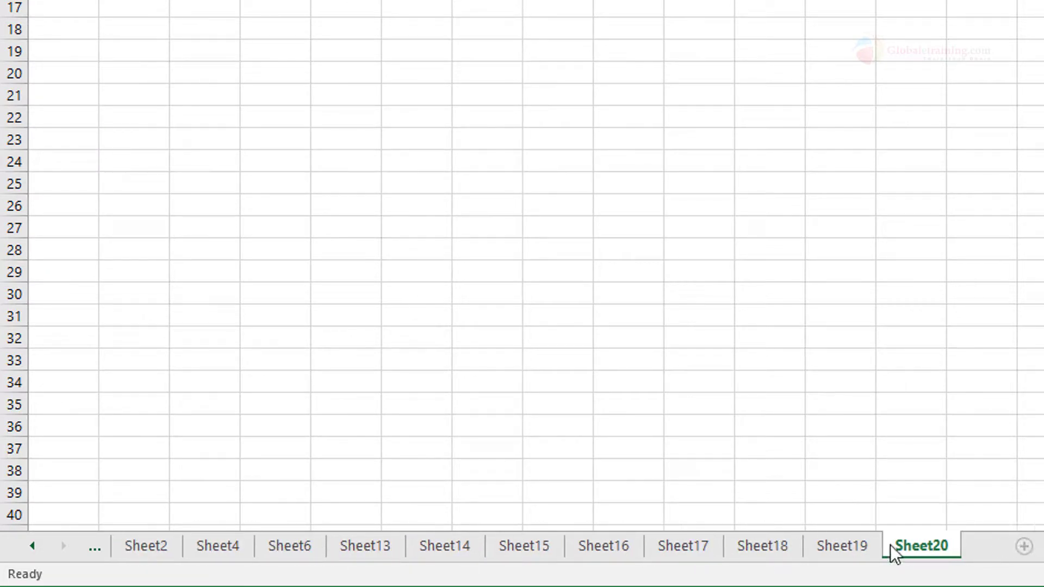
click(1024, 547)
click(1022, 547)
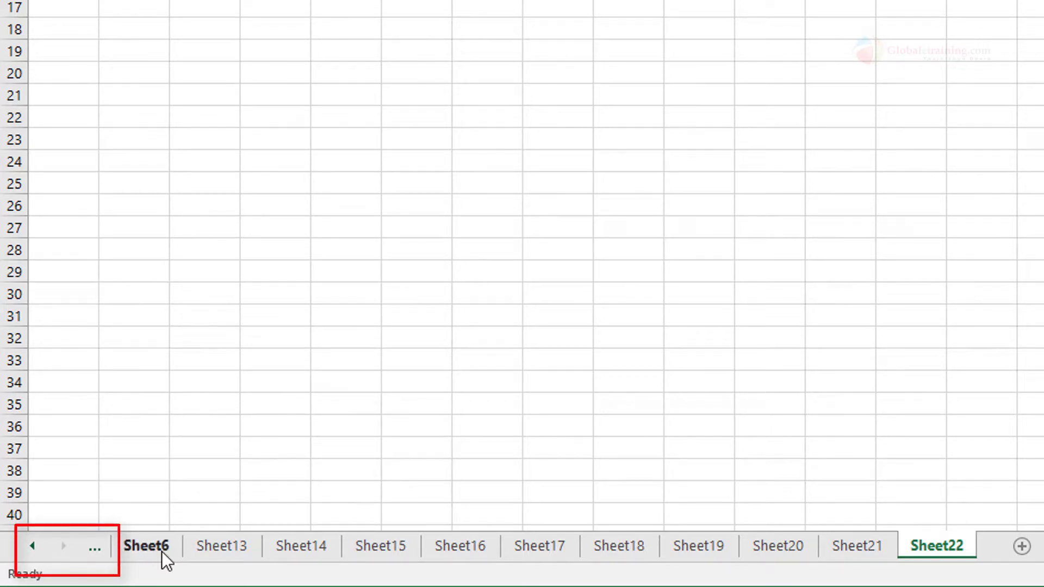
Scroll the sheet tabs back toward the earliest sheets until Sheet5 is revealed
click(33, 546)
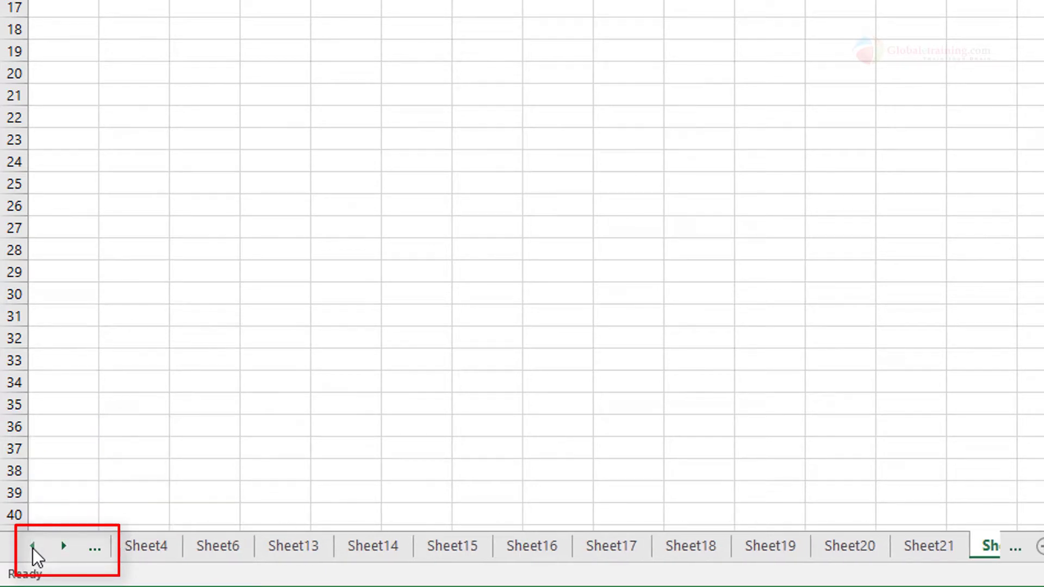
click(33, 547)
click(32, 547)
click(32, 547)
click(33, 547)
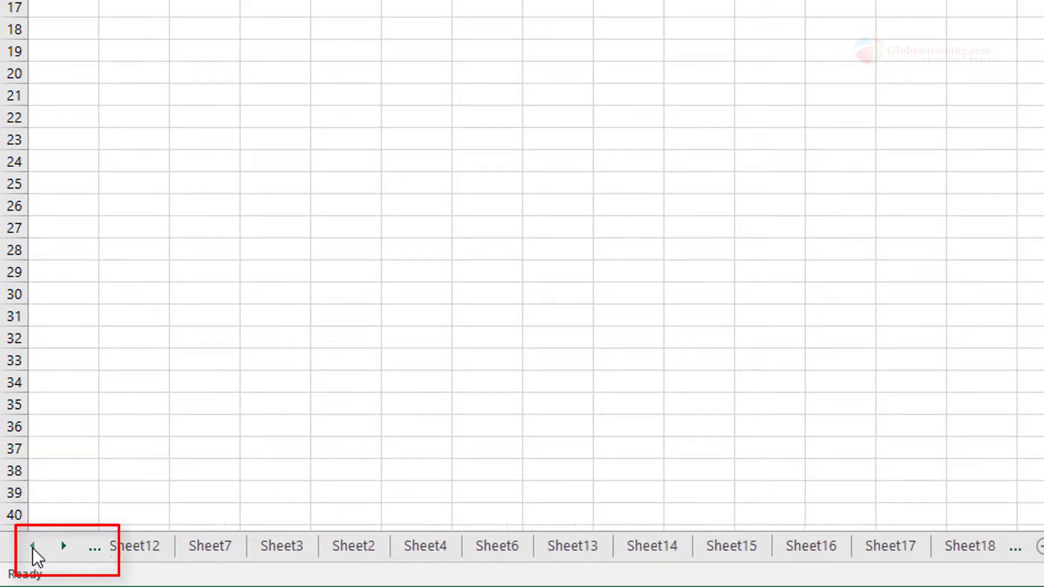
click(32, 547)
click(32, 547)
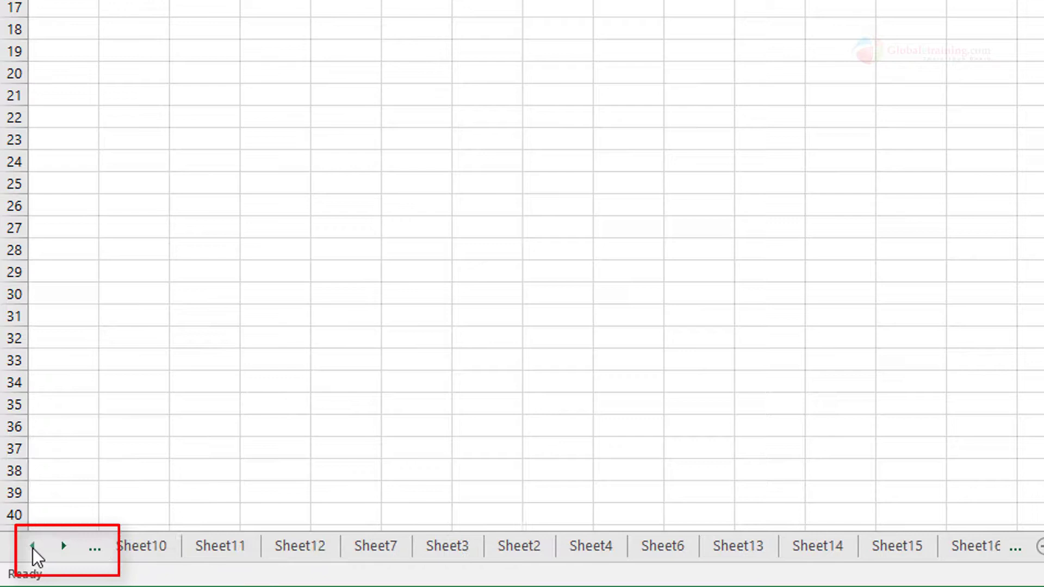
click(32, 546)
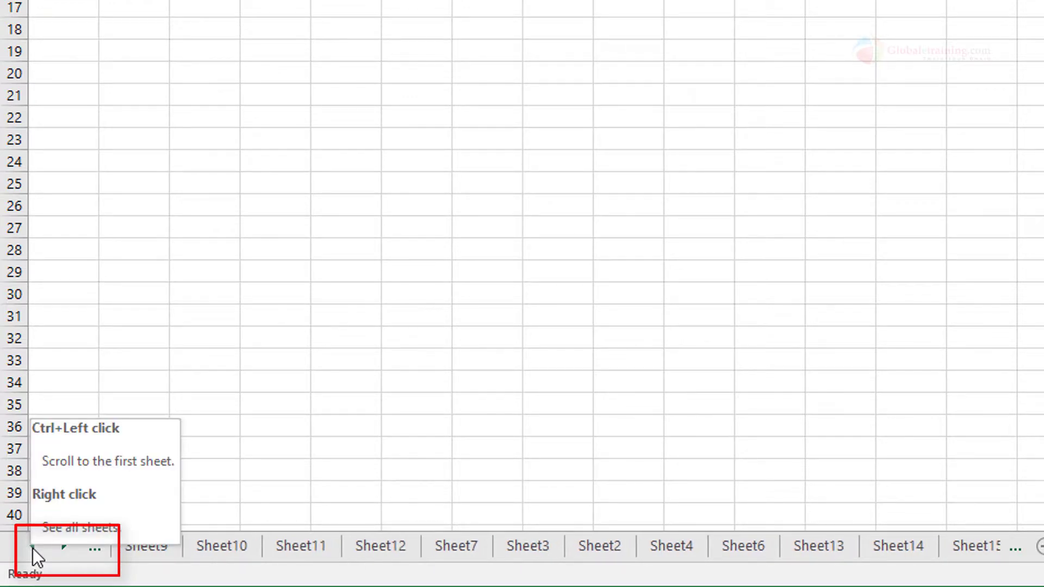
click(33, 549)
click(33, 548)
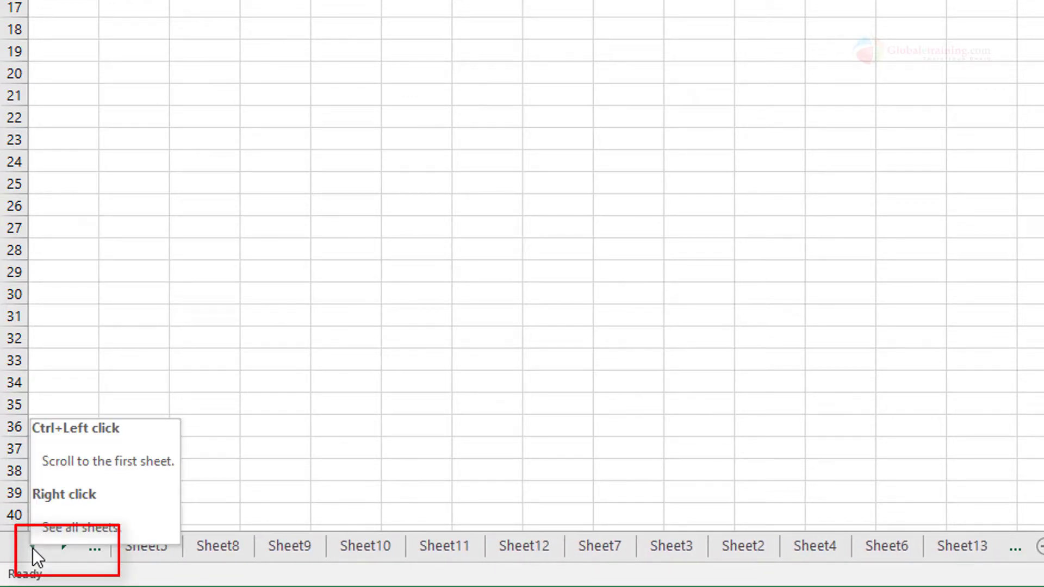
Scroll the sheet tabs forward through the later sheets up to Sheet19
click(65, 545)
click(65, 545)
click(65, 545)
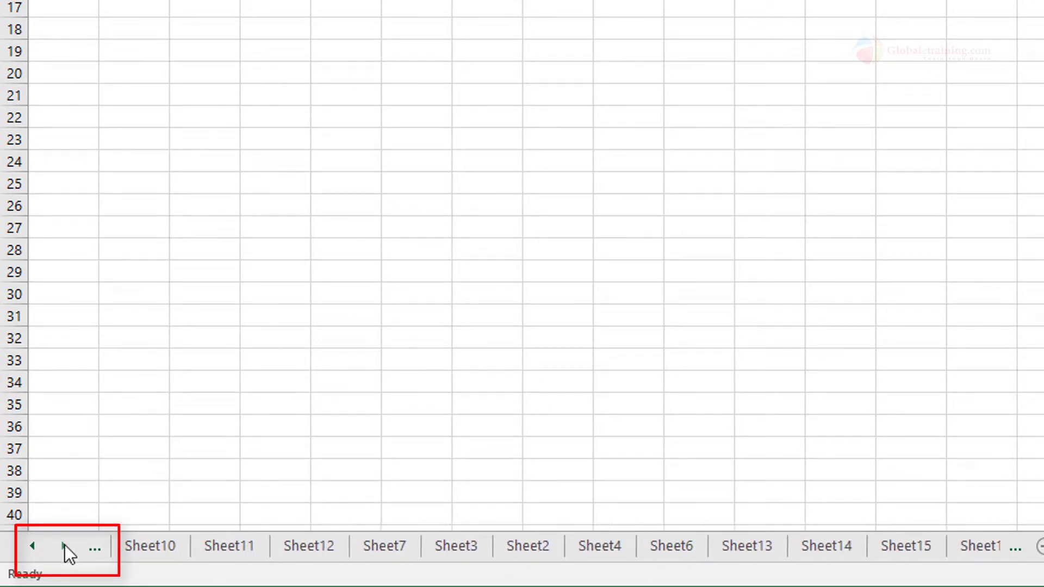
click(64, 545)
click(64, 545)
click(64, 545)
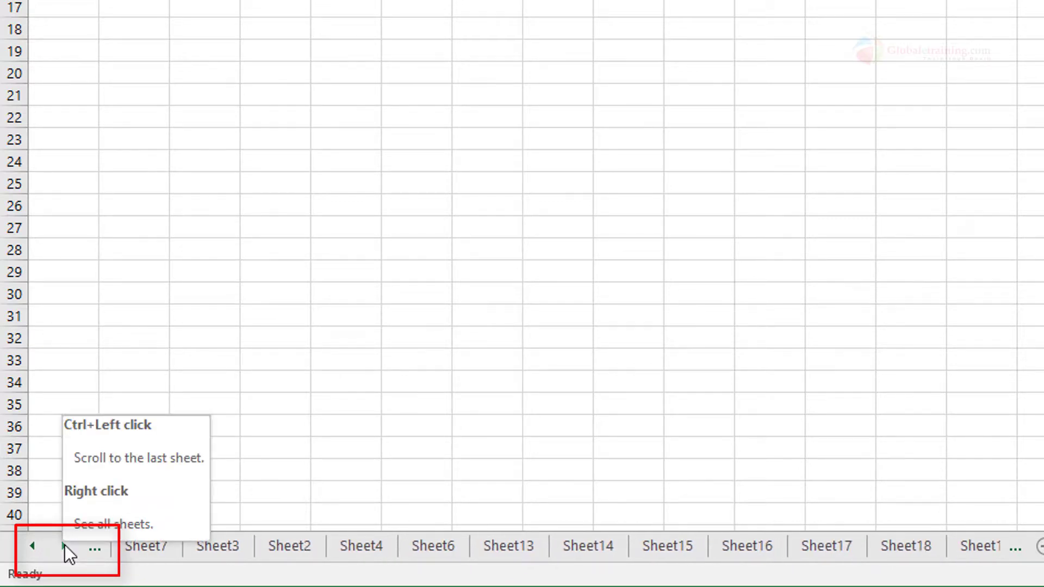
click(64, 546)
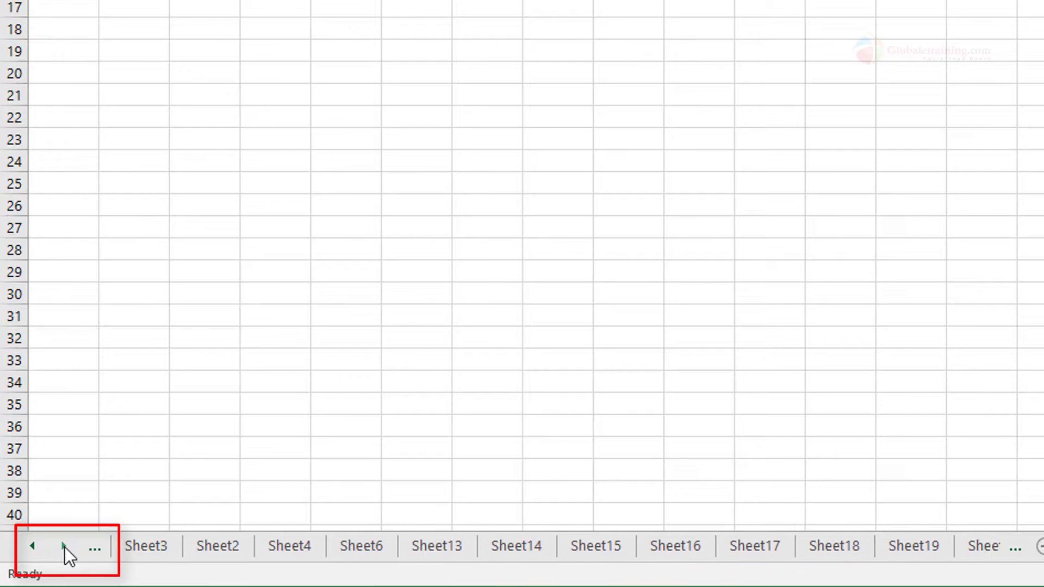
Scroll back to Sheet8, select Sheet9, then bring Sheet5 to the front of the tab strip
click(32, 546)
click(31, 546)
click(31, 547)
click(31, 546)
click(31, 546)
click(31, 546)
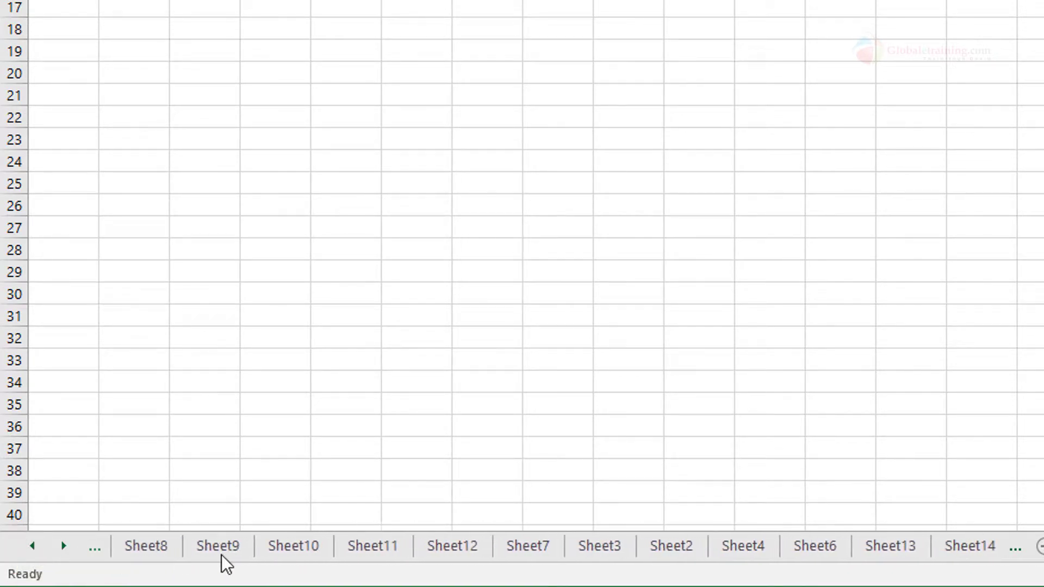
click(237, 552)
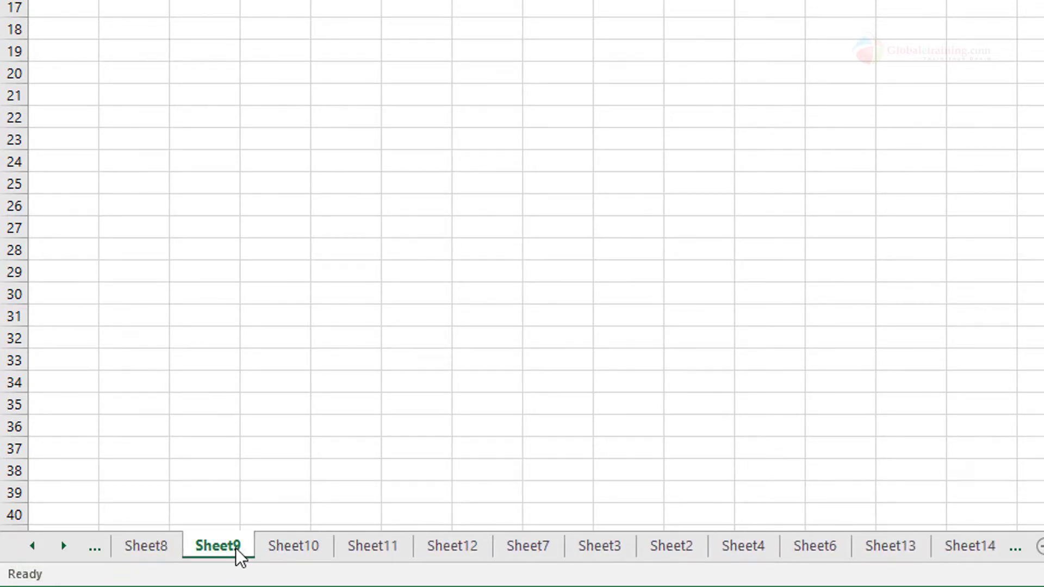
click(95, 548)
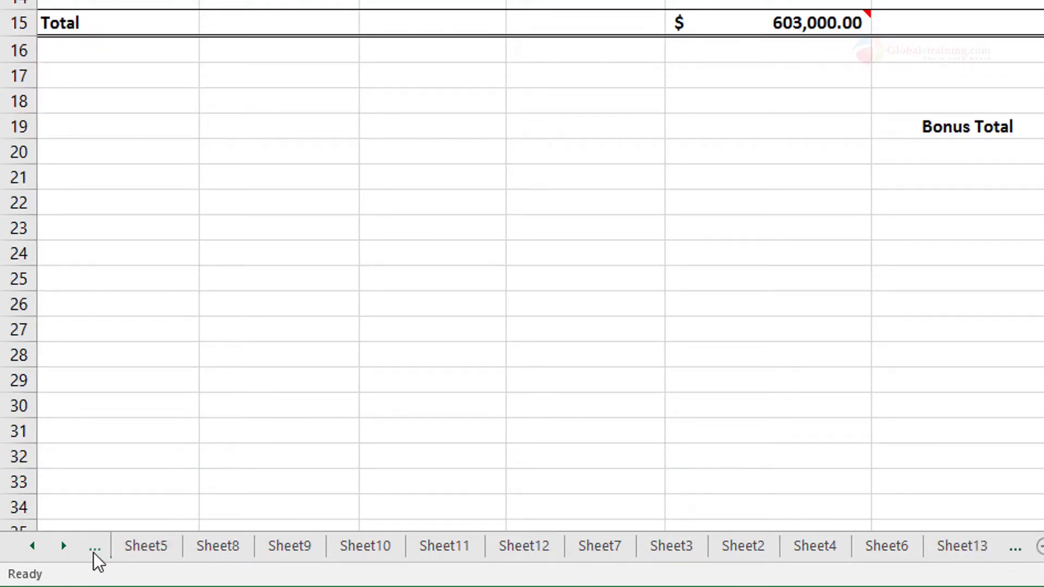
Bring Sheet1 back to the front of the tab strip, then scroll forward through the tabs
click(120, 549)
click(94, 548)
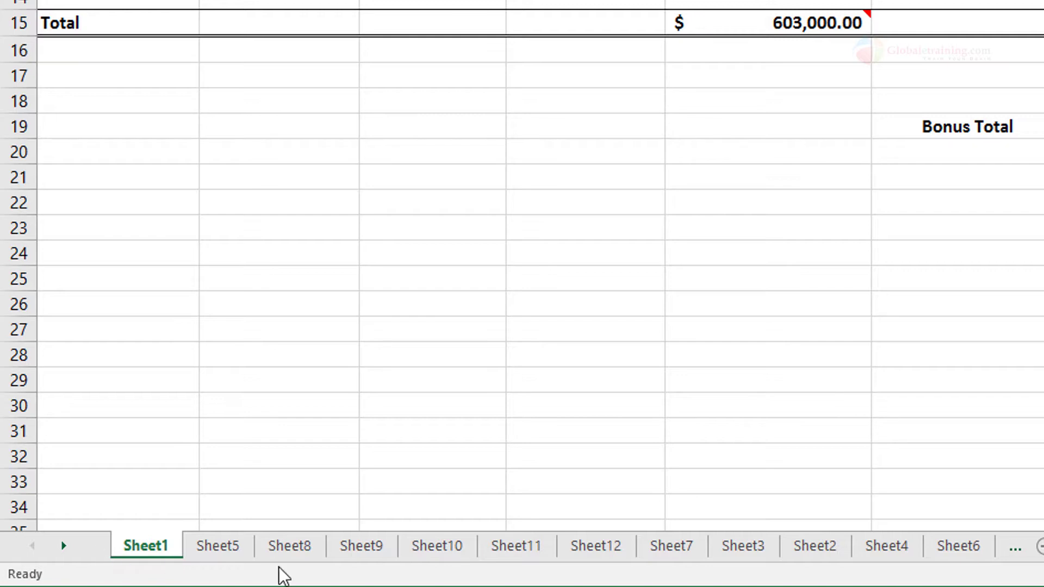
click(66, 547)
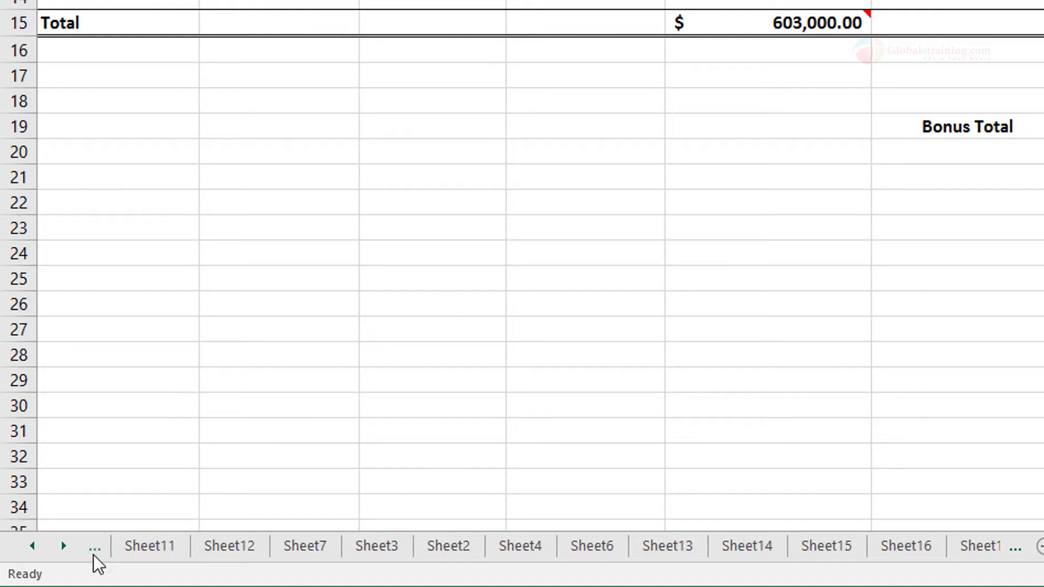
Switch to Sheet11, then jump ahead to Sheet17 and Sheet18
click(128, 558)
click(1015, 551)
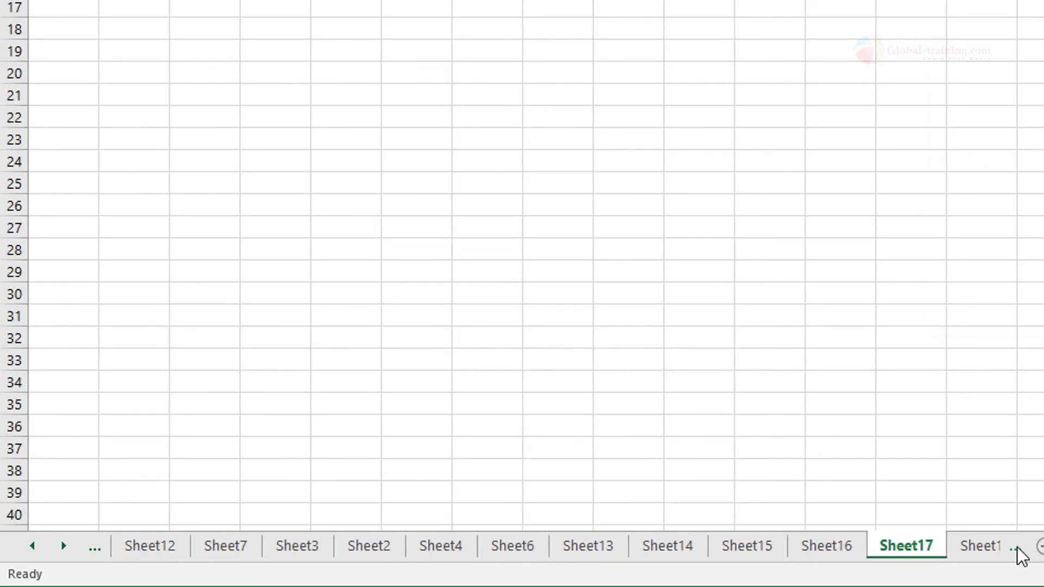
click(1012, 554)
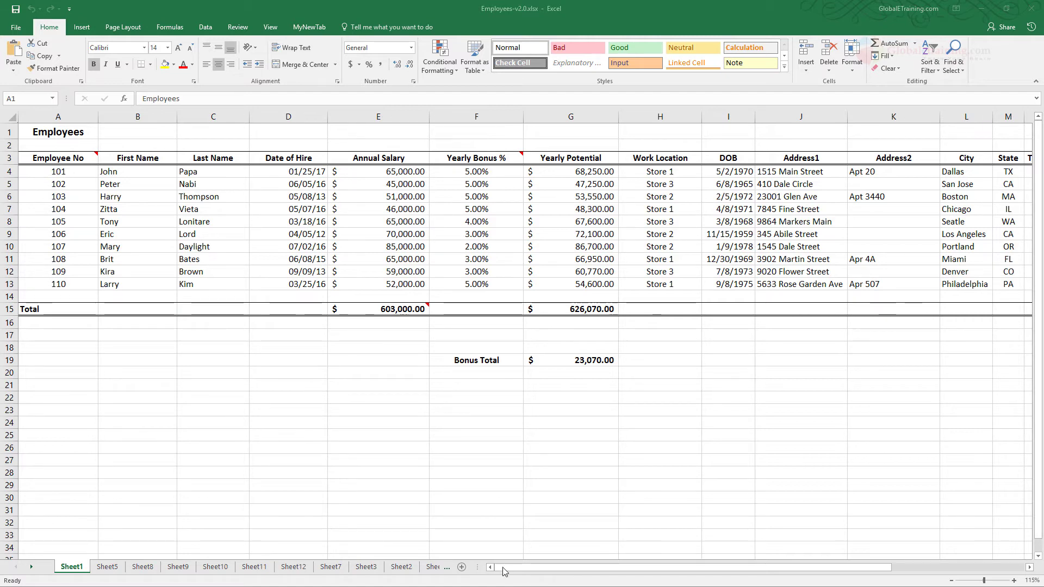
Drag the tab split handle to resize the tab area so Sheet1 through Sheet19 show together
drag(532, 571, 497, 569)
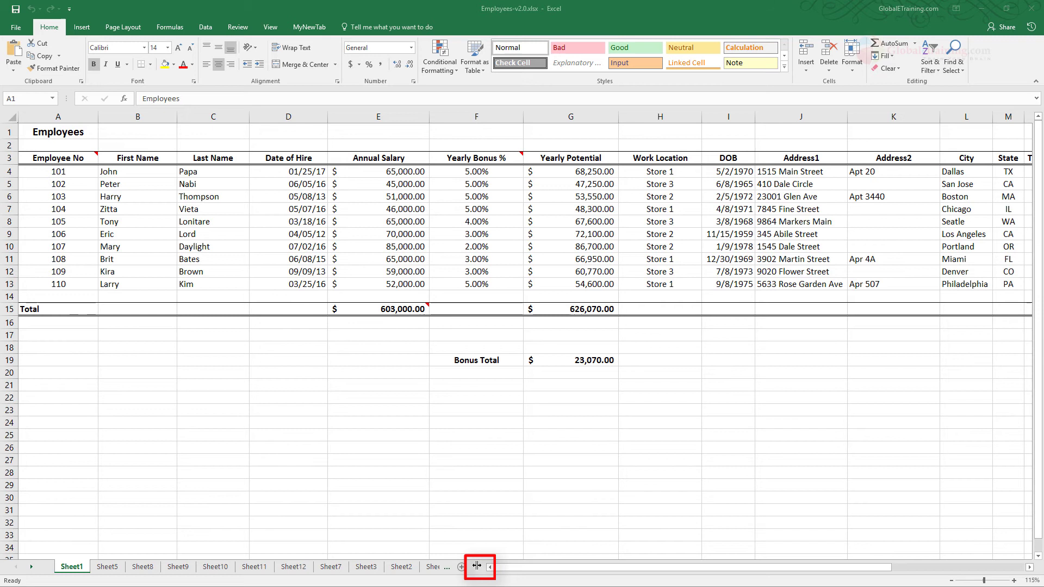
click(476, 566)
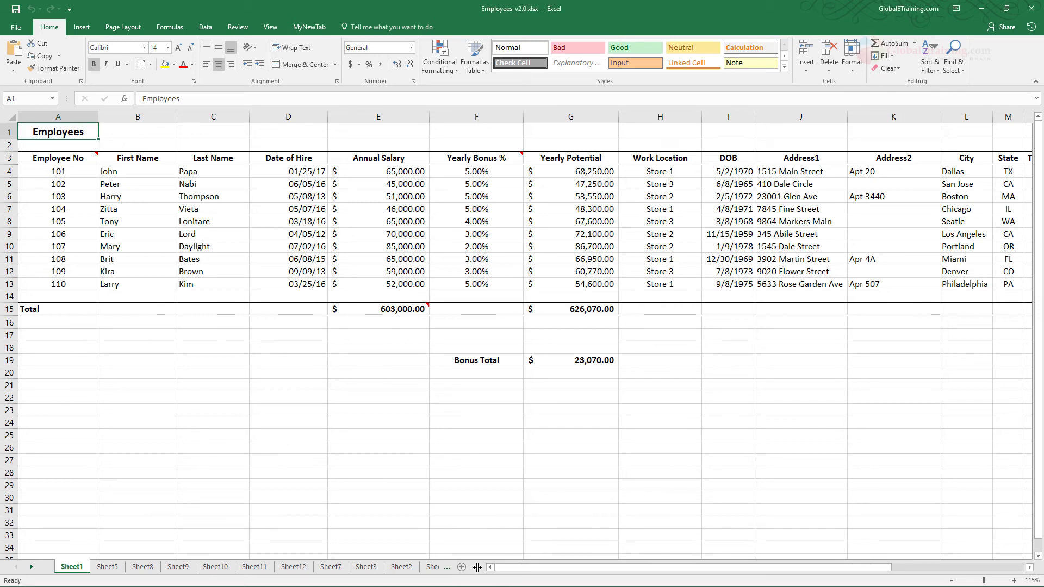
drag(476, 567, 683, 568)
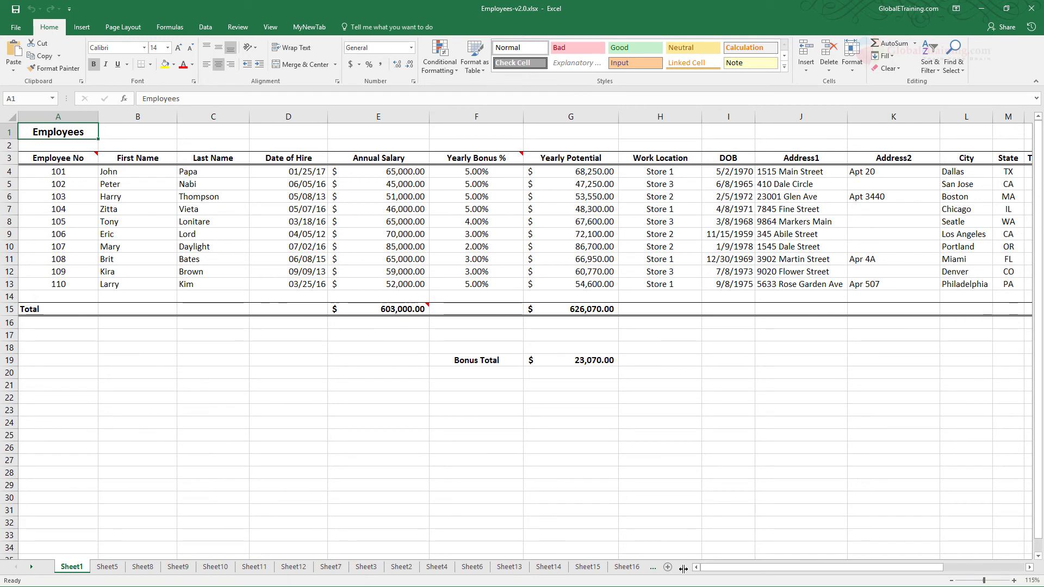
drag(683, 568, 305, 569)
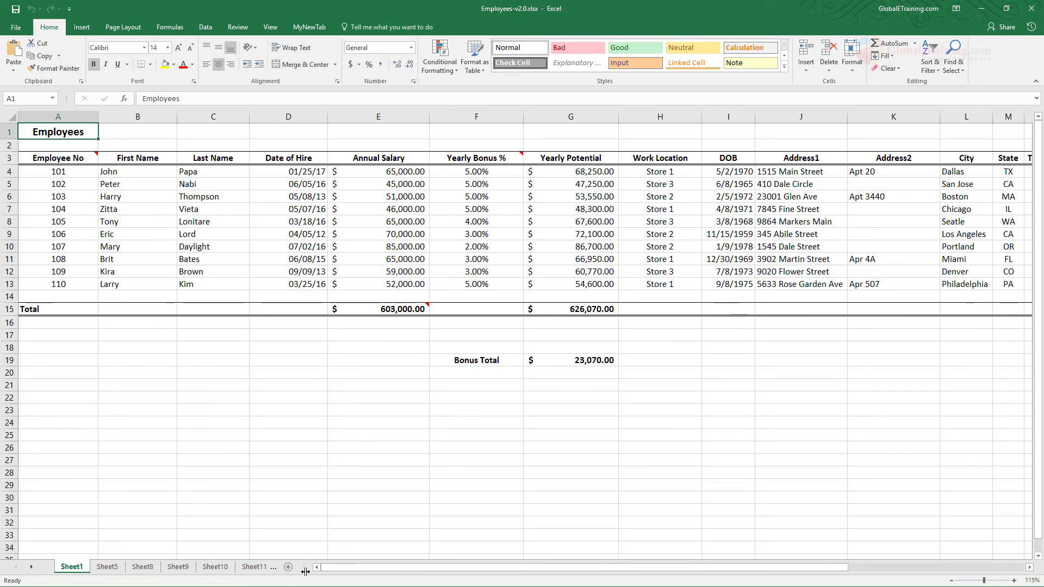
mouse_move(370, 569)
mouse_down()
mouse_move(485, 578)
mouse_move(361, 569)
mouse_up()
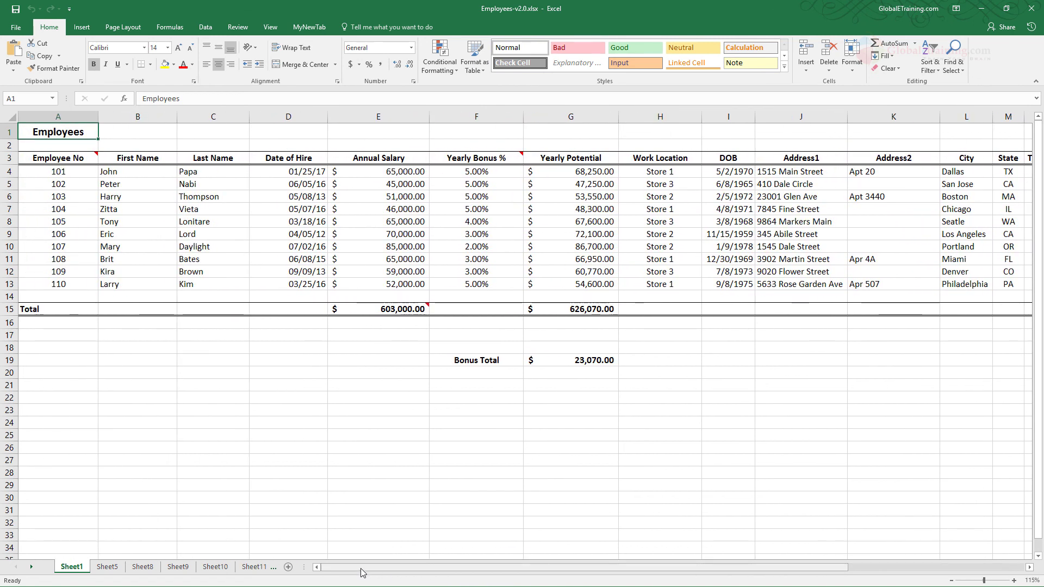
mouse_move(361, 569)
mouse_down()
mouse_move(464, 575)
mouse_move(359, 571)
mouse_up()
double_click(304, 568)
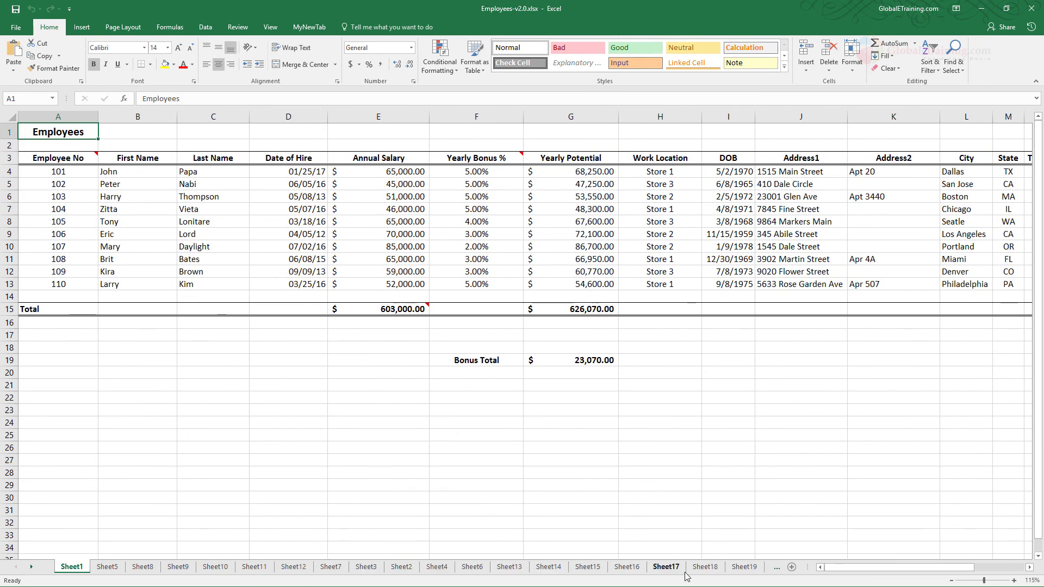